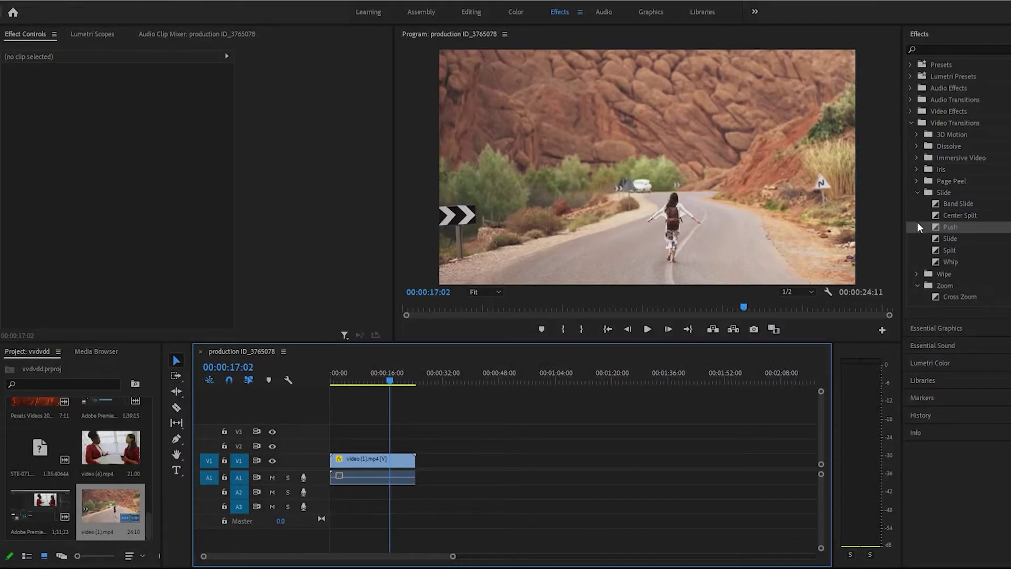
# Select the Push transition under Video Transitions > Slide in the Effects panel.
pyautogui.click(972, 225)
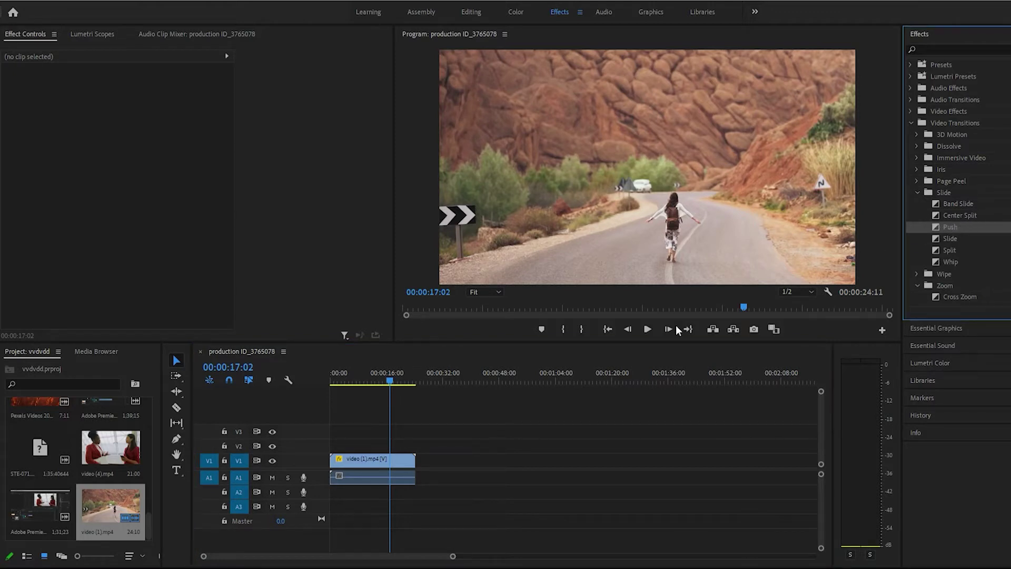
# Add Push transitions to the start and end of the desert road clip, then rewind.
pyautogui.moveTo(386, 432); pyautogui.dragTo(333, 458)
pyautogui.moveTo(980, 225); pyautogui.dragTo(412, 458)
pyautogui.moveTo(393, 371); pyautogui.dragTo(335, 372)
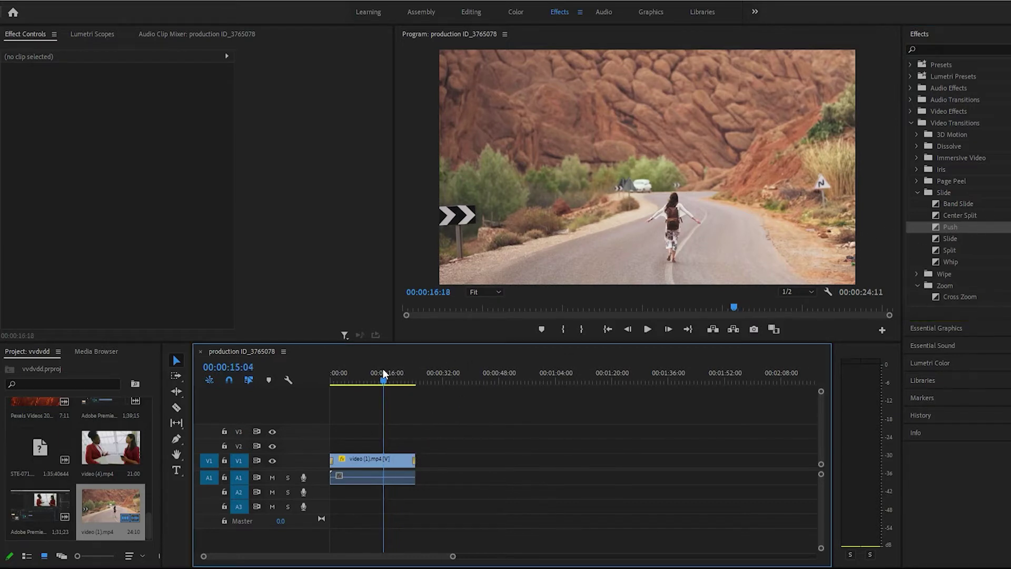
# Play the sequence to preview the closing Push transition, then return to the opening.
pyautogui.press('space')
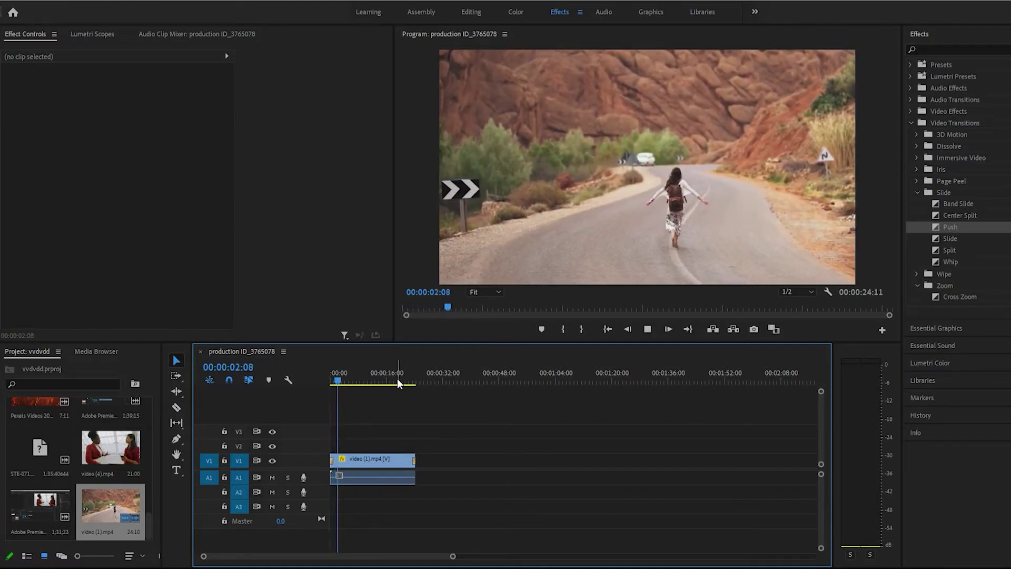
pyautogui.click(397, 373)
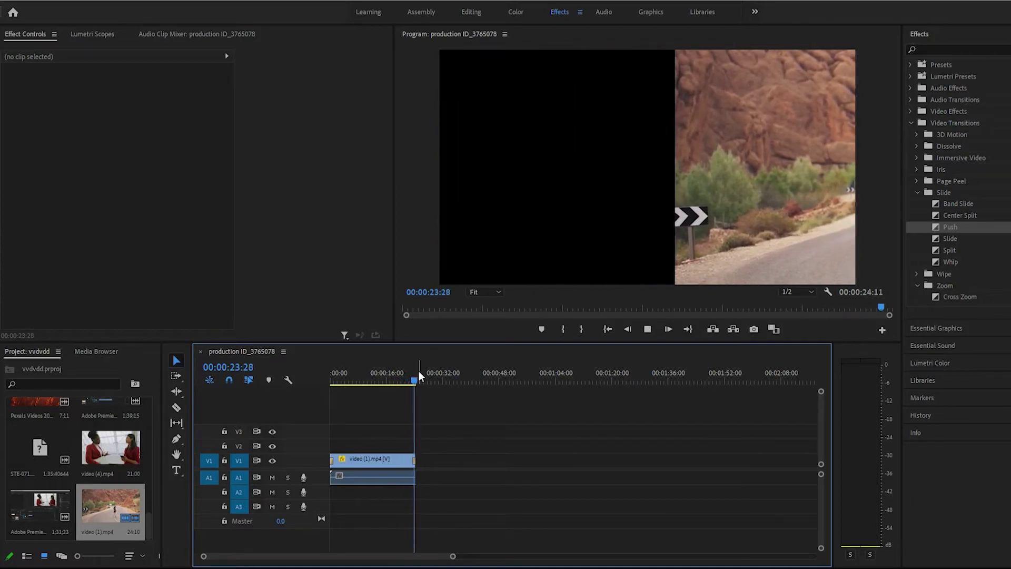
pyautogui.moveTo(415, 369); pyautogui.dragTo(332, 379)
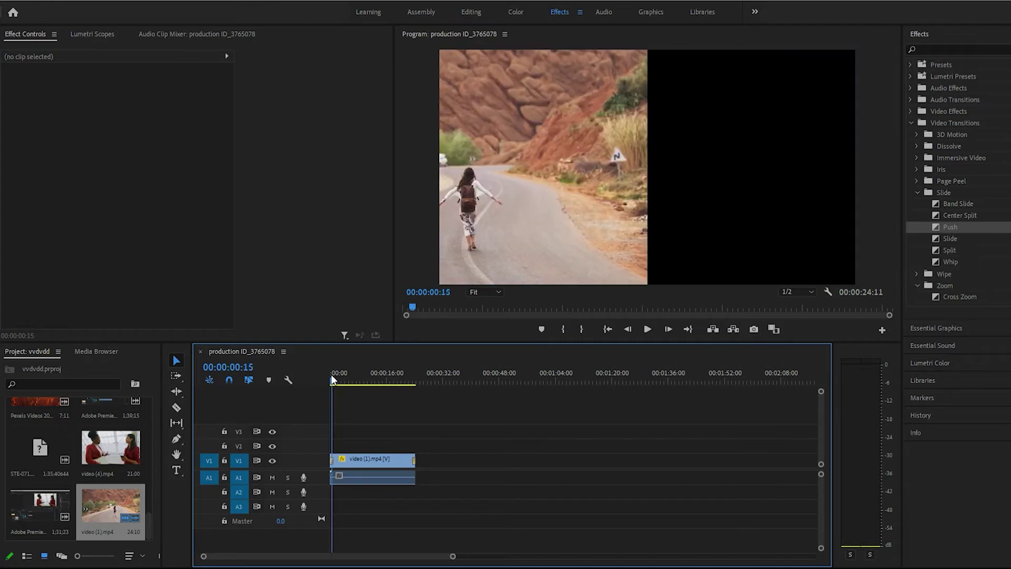
# Set the opening Push transition's border width to 26.0 and sample its colour from the footage.
pyautogui.click(334, 457)
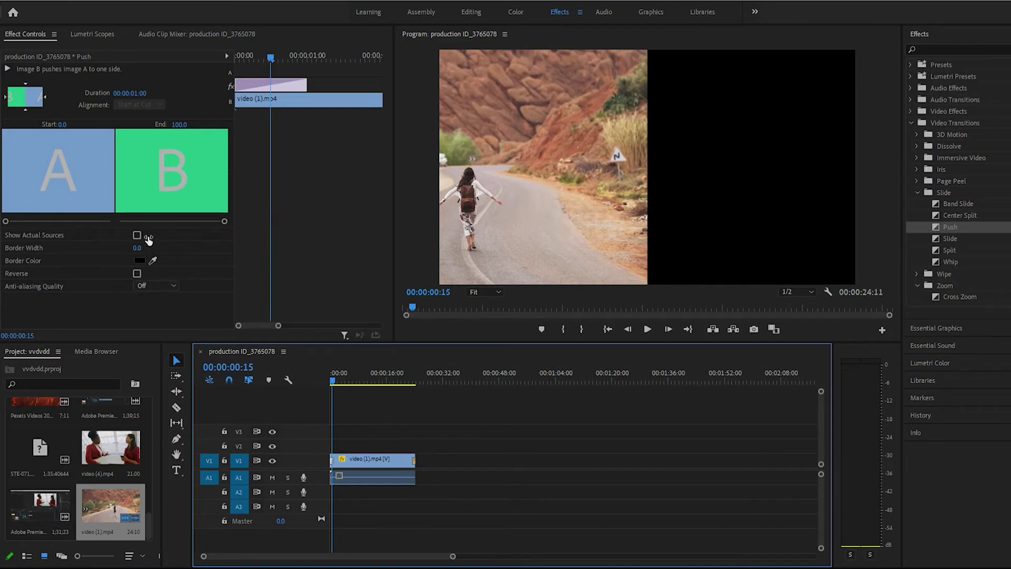
pyautogui.moveTo(138, 247); pyautogui.dragTo(150, 248)
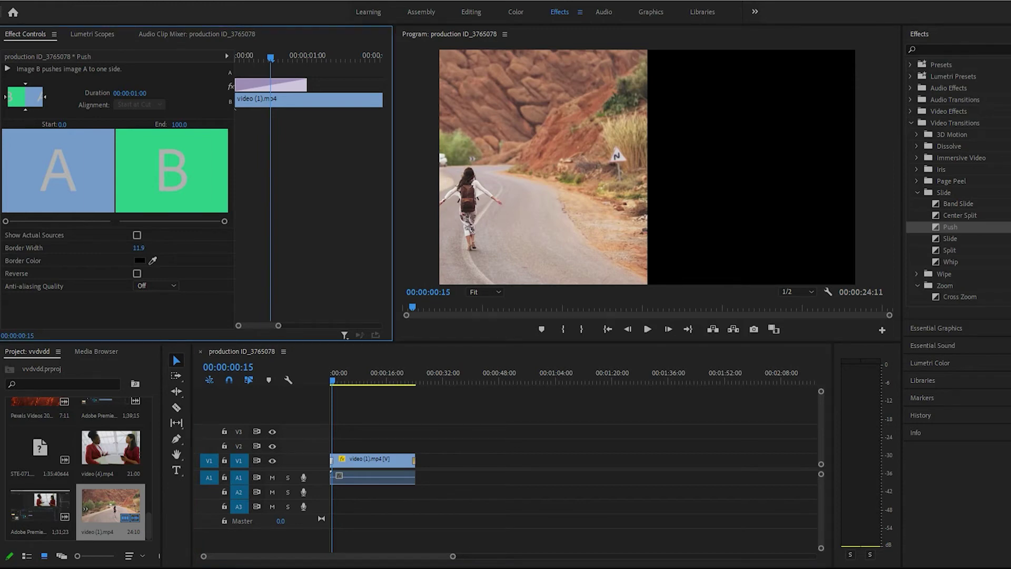
pyautogui.moveTo(138, 247); pyautogui.dragTo(128, 235)
pyautogui.click(152, 259)
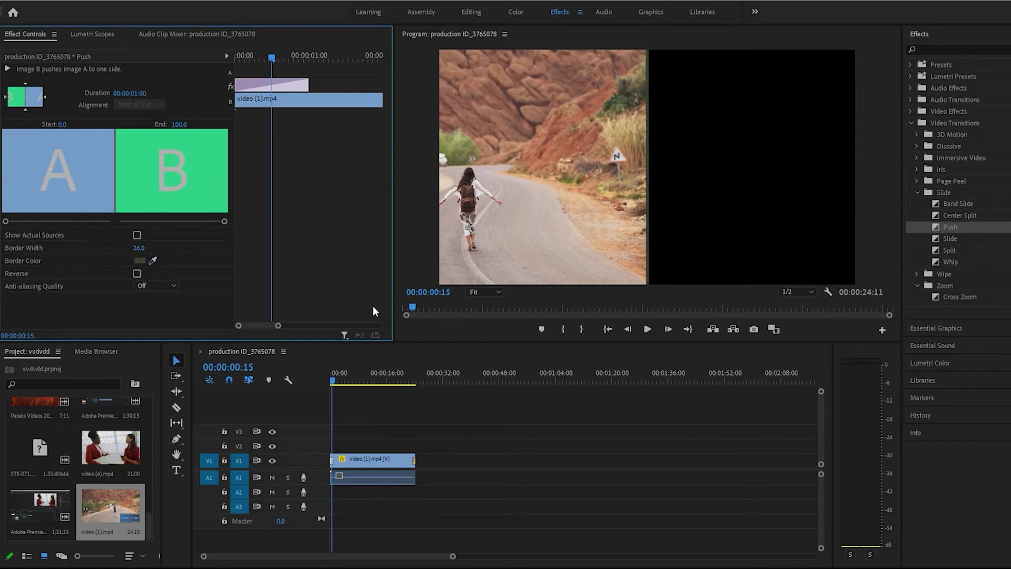
pyautogui.click(331, 367)
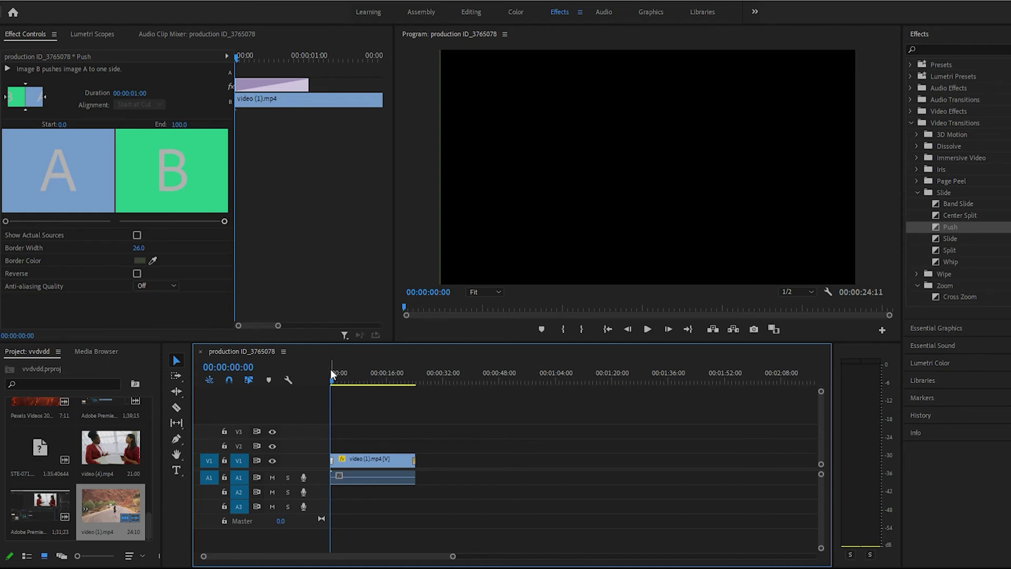
# Play and stop the sequence opening to check the bordered Push transition.
pyautogui.press('space')
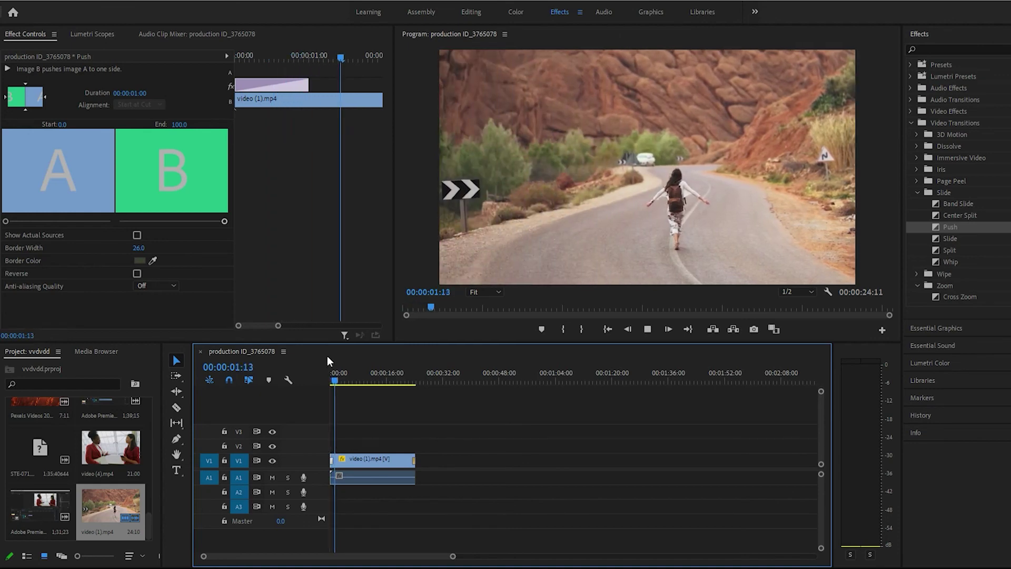
pyautogui.press('space')
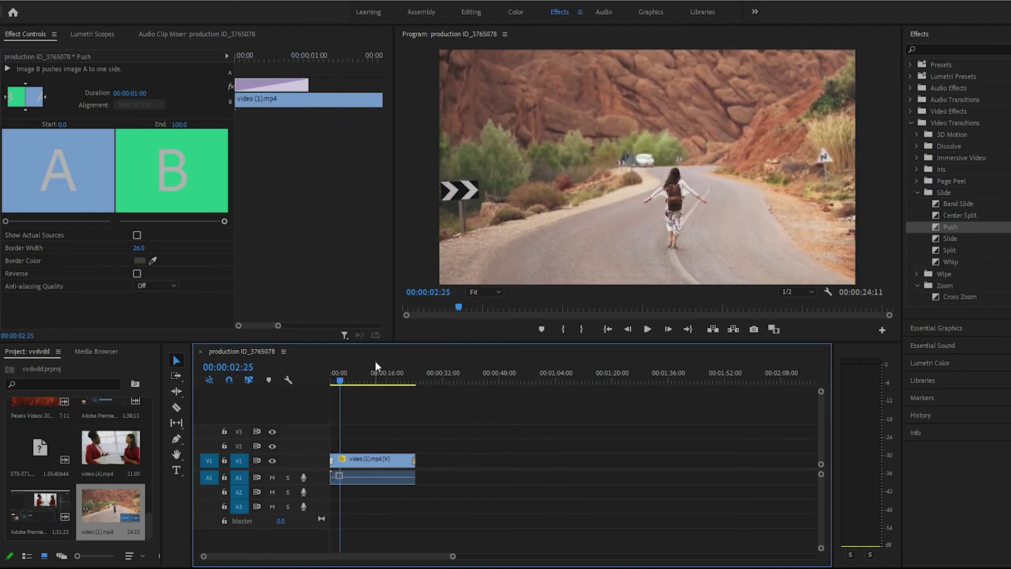